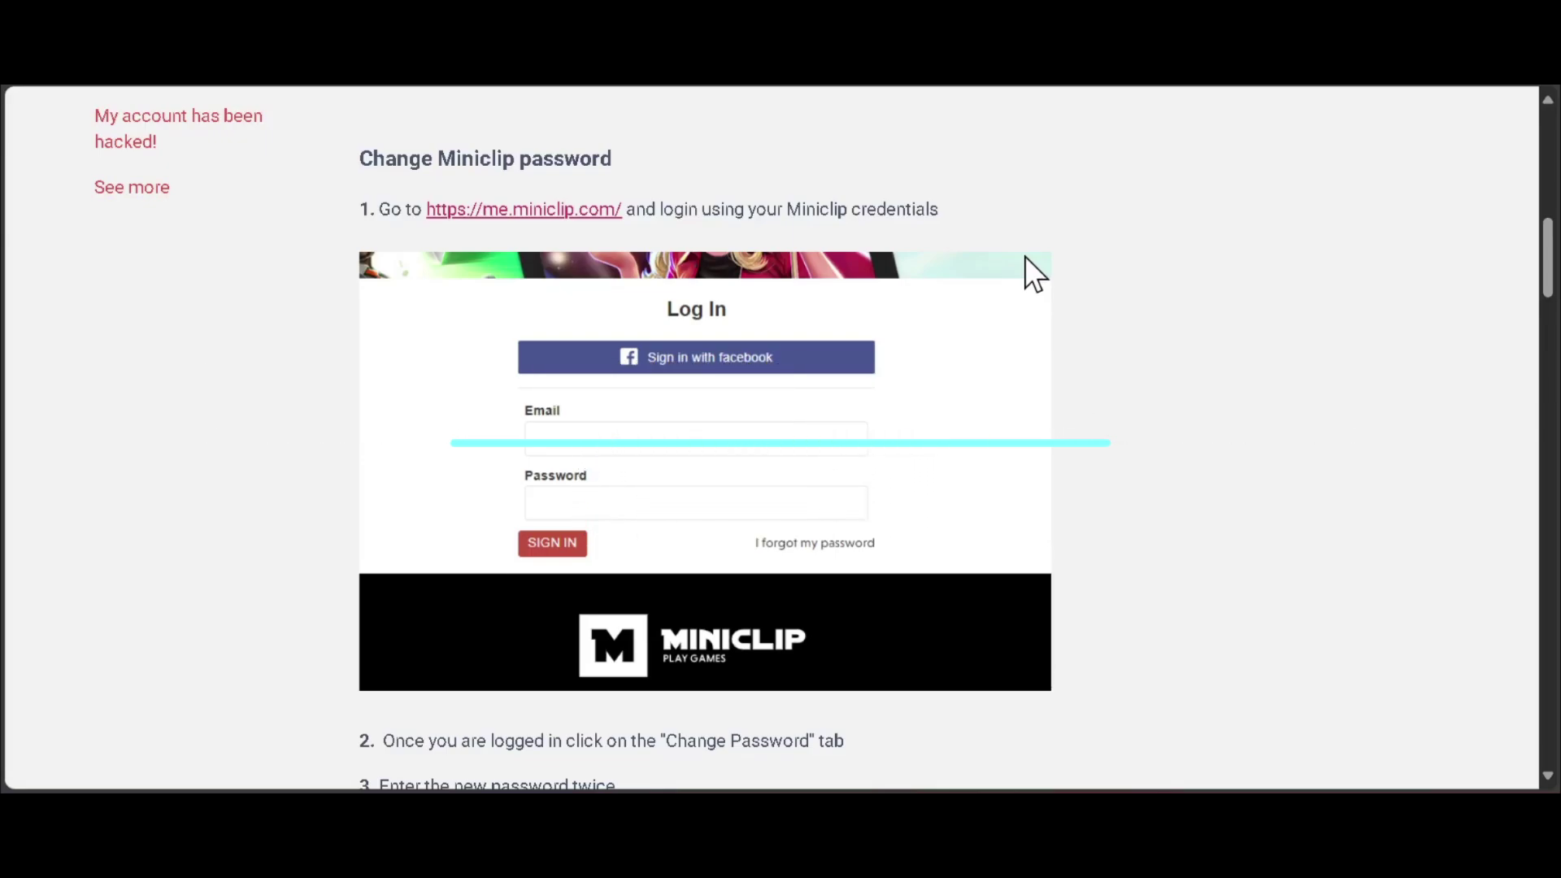
Open the me.miniclip.com login page from the link in the help article.
right_click(517, 209)
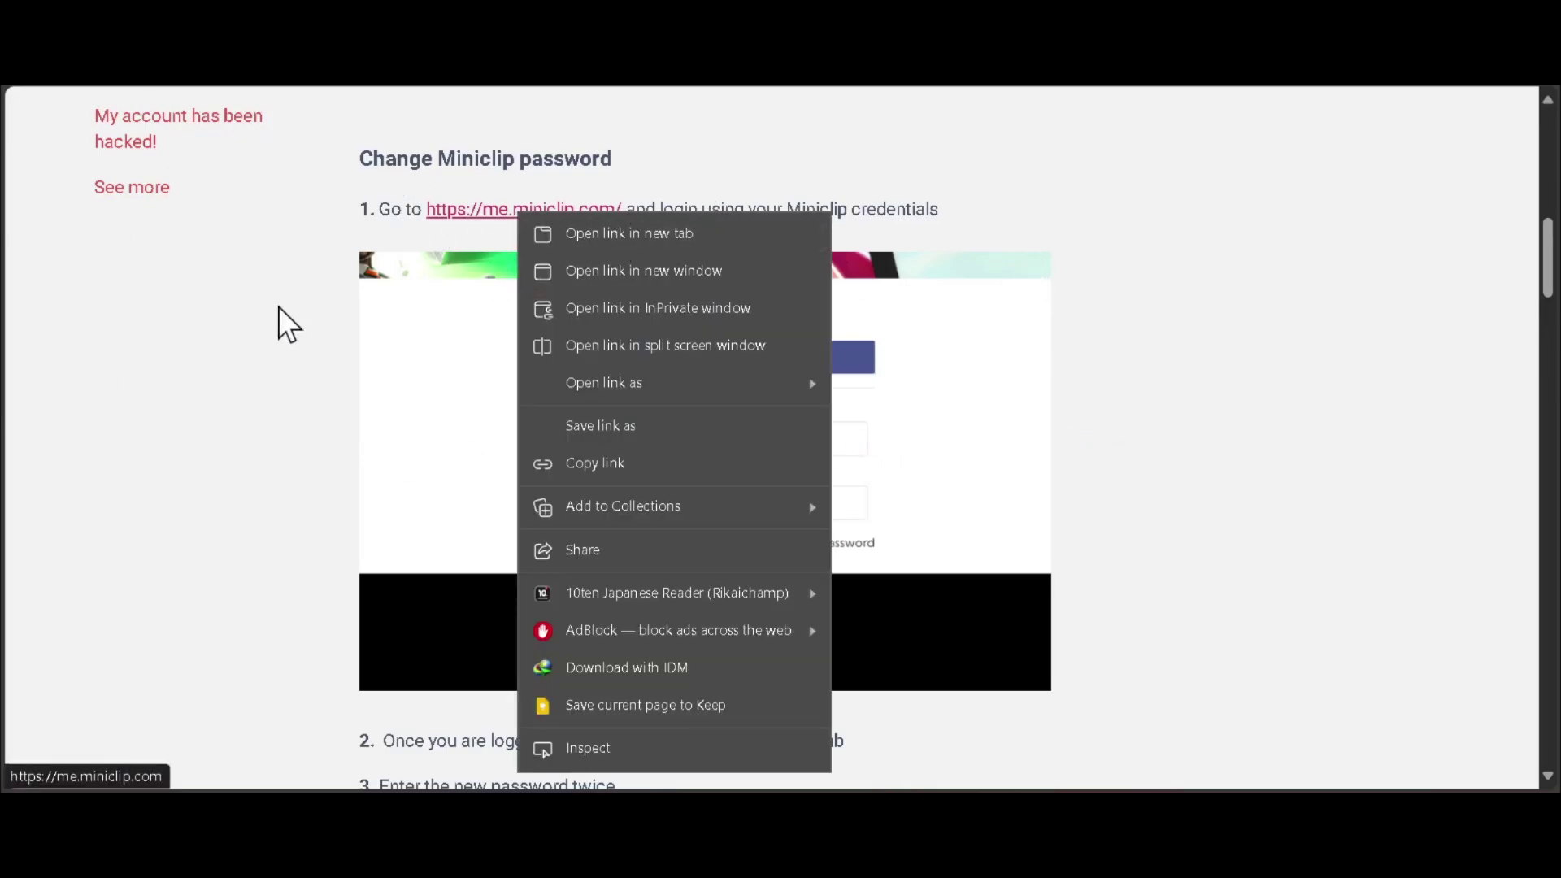
left_click(279, 321)
left_click(471, 218)
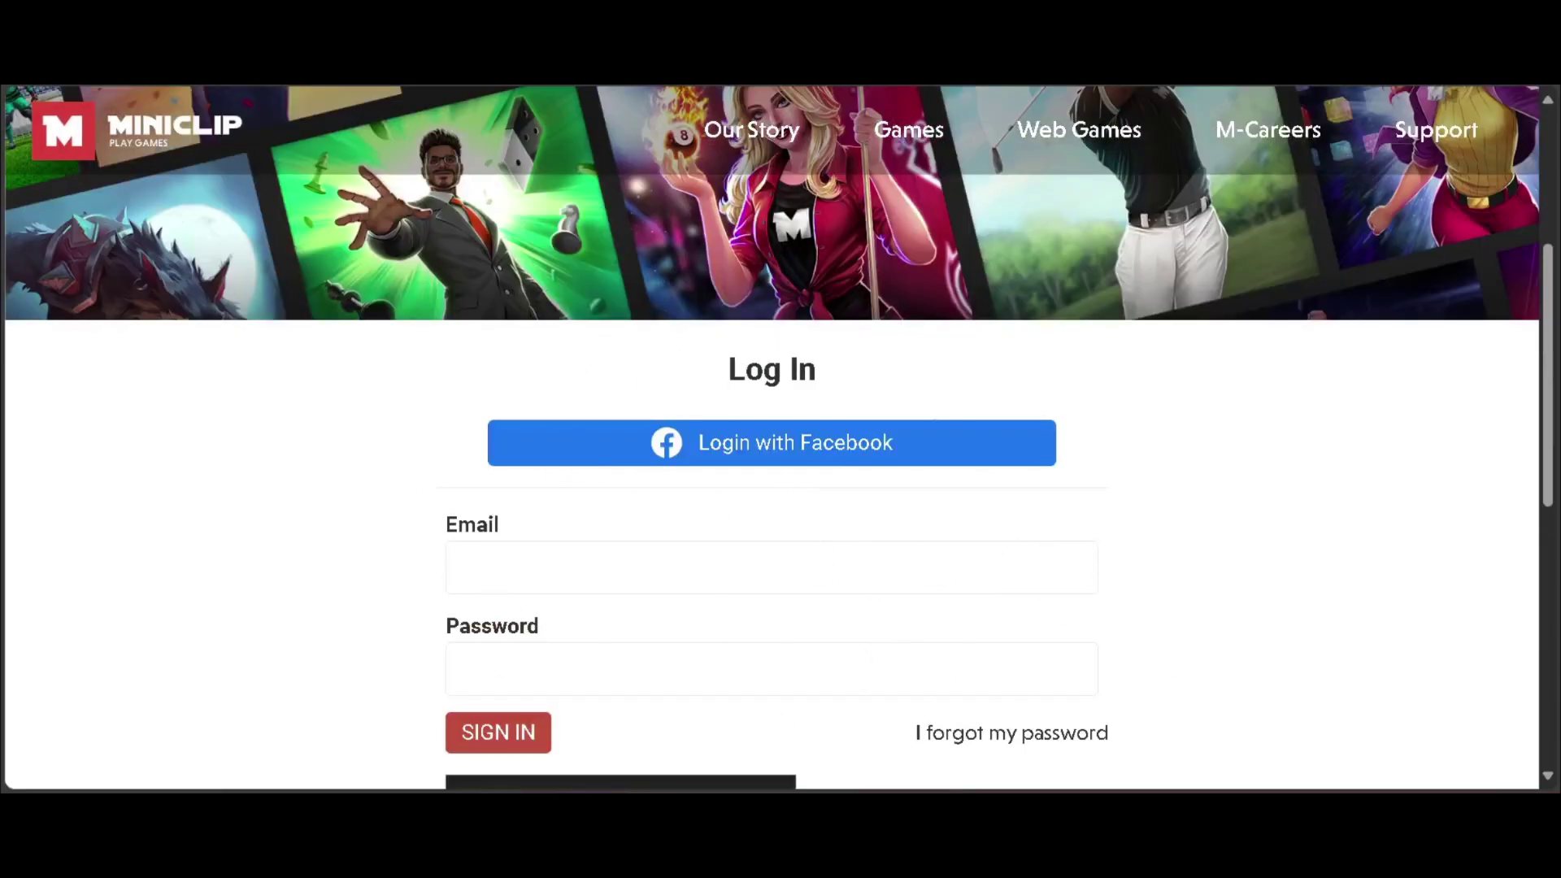
Go back to the Change Miniclip password help article.
key("alt+Left")
scroll(616, 442, "down", 4)
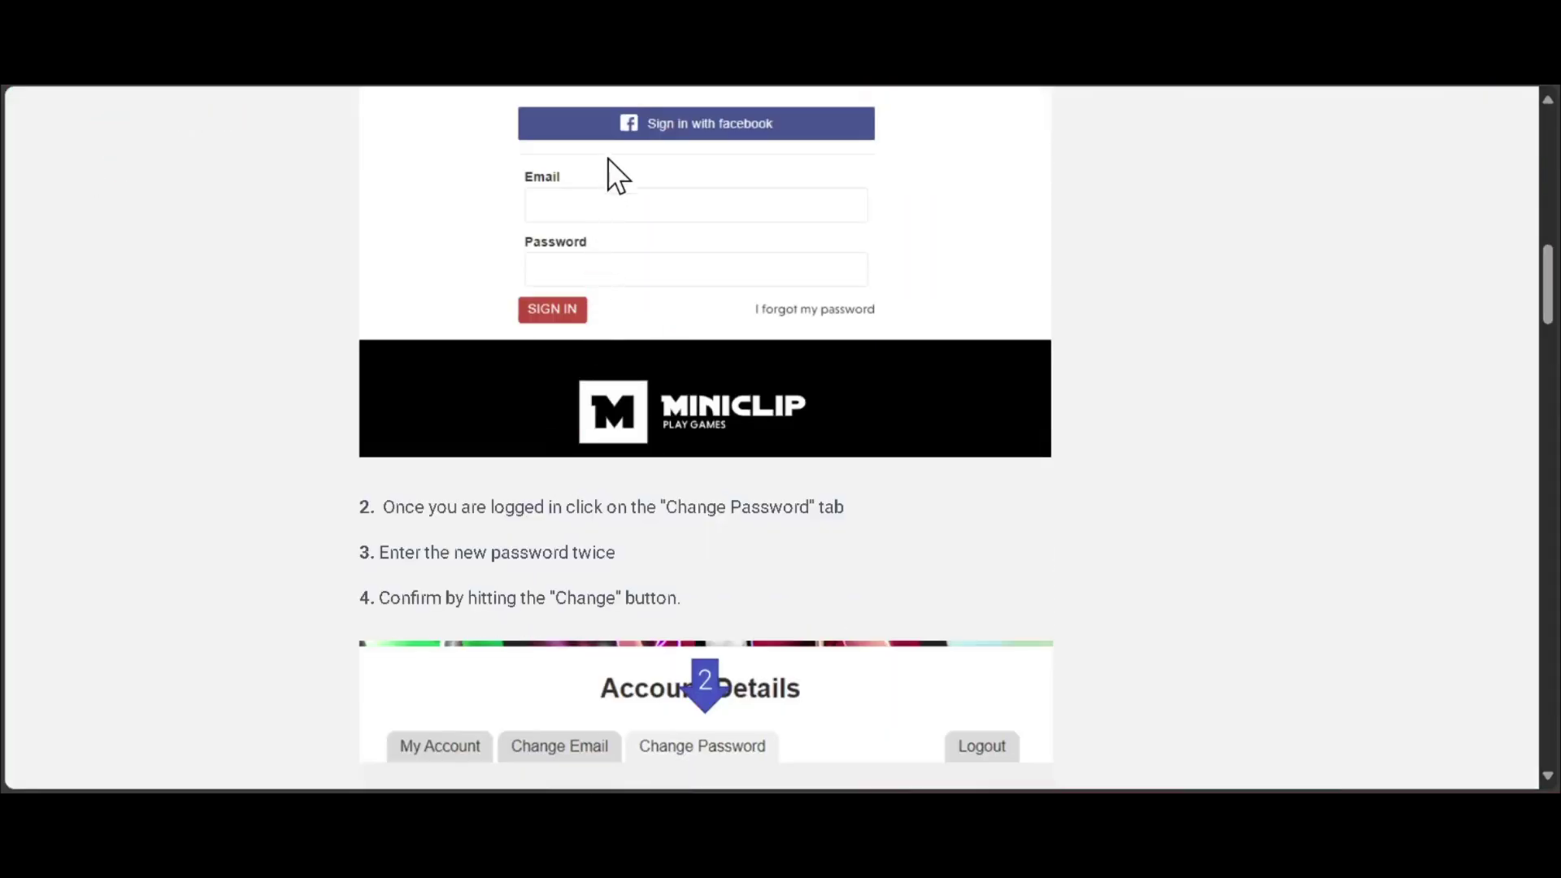
scroll(606, 152, "down", 2)
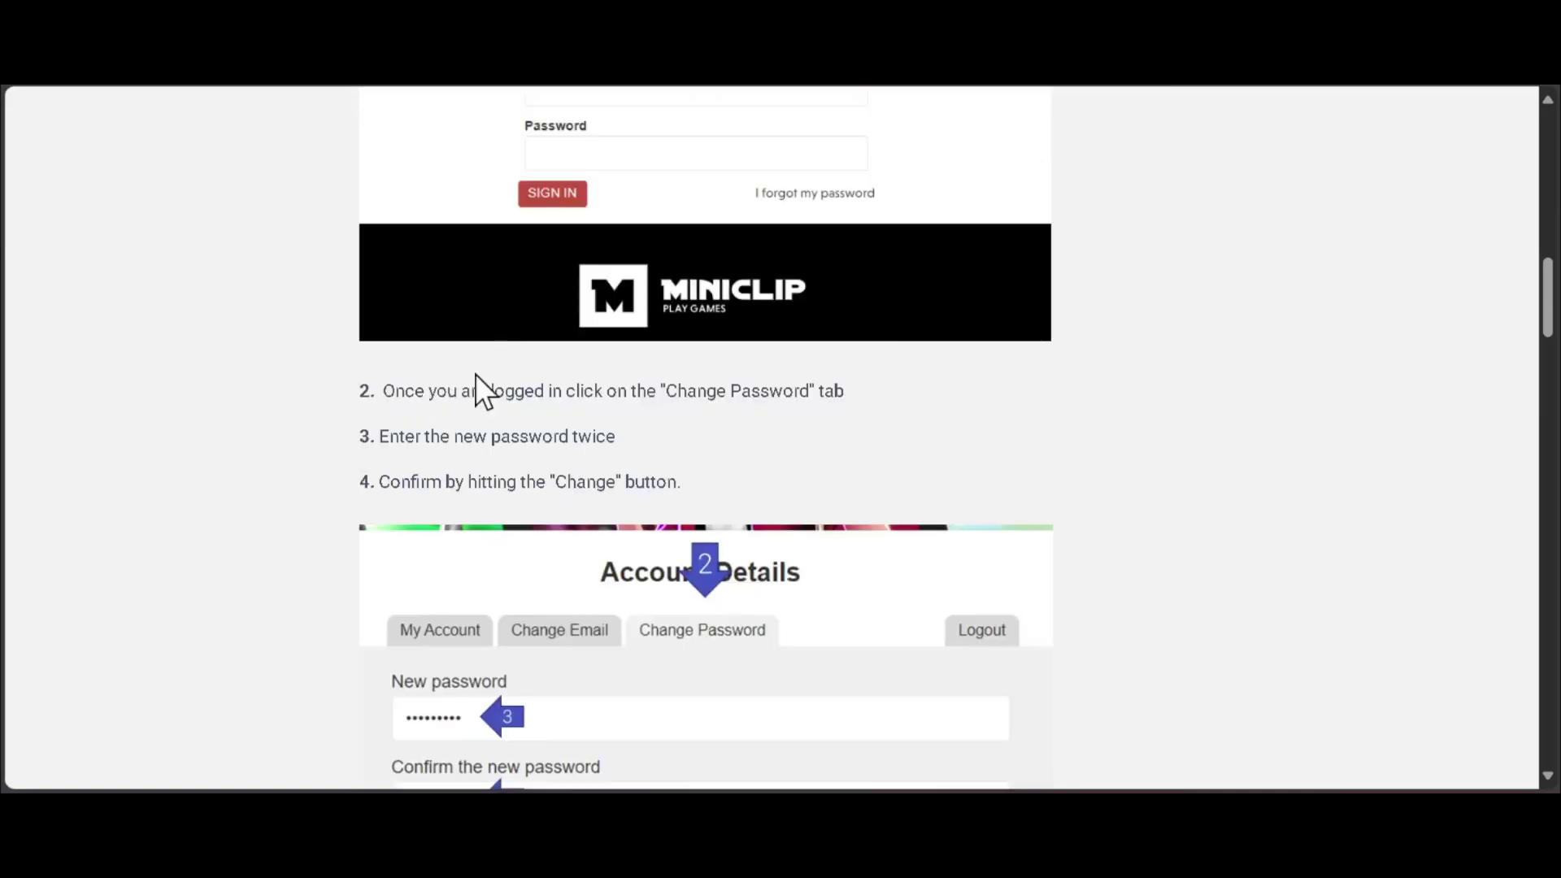
scroll(725, 391, "down", 2)
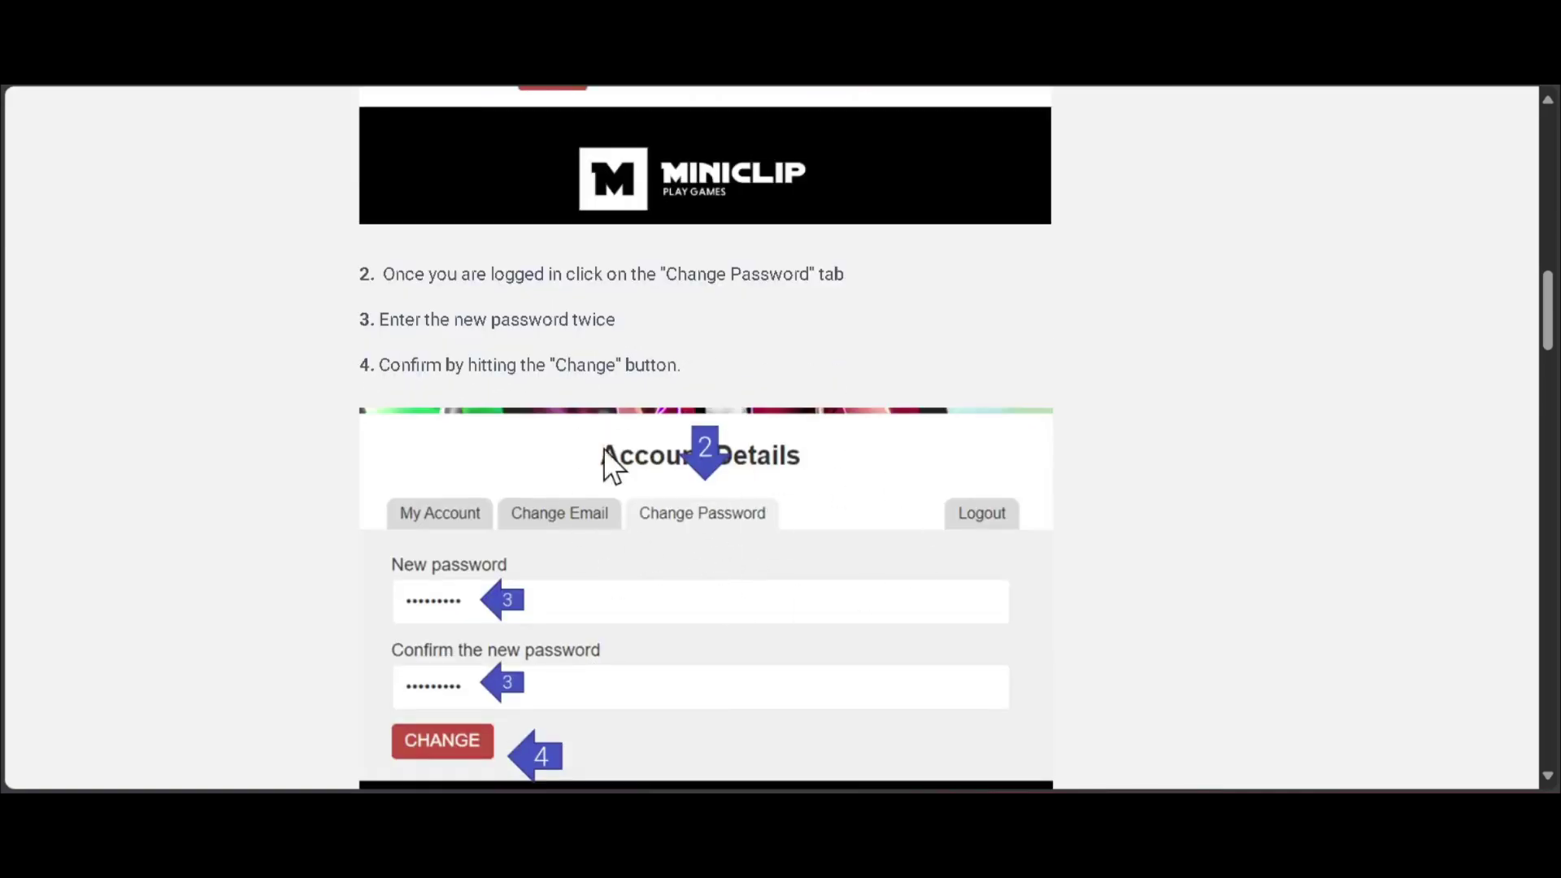
scroll(816, 512, "down", 7)
scroll(805, 367, "up", 3)
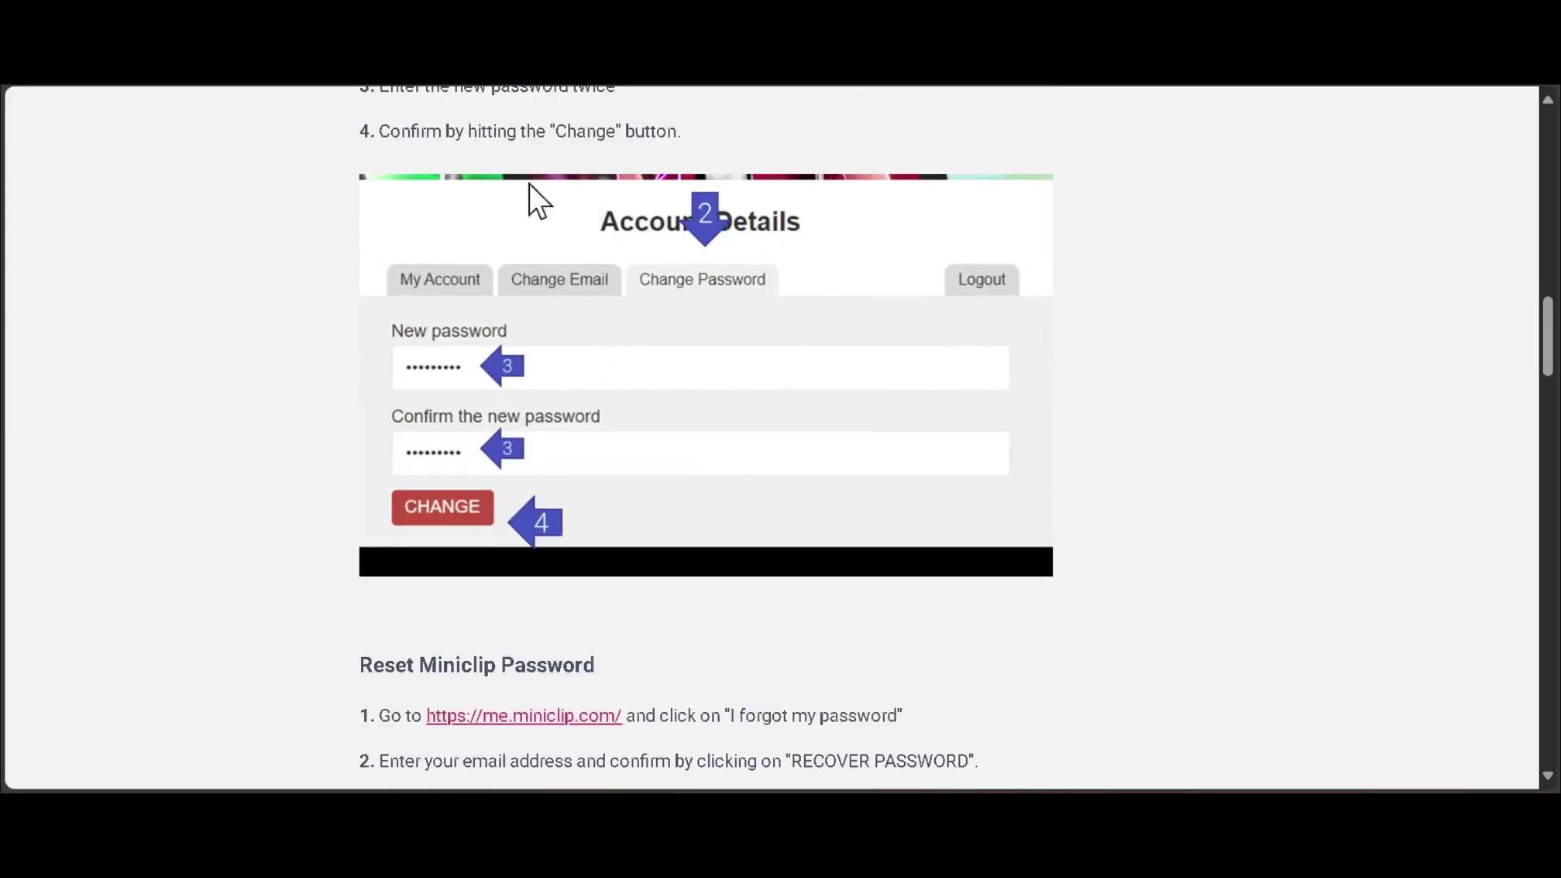
scroll(313, 403, "down", 2)
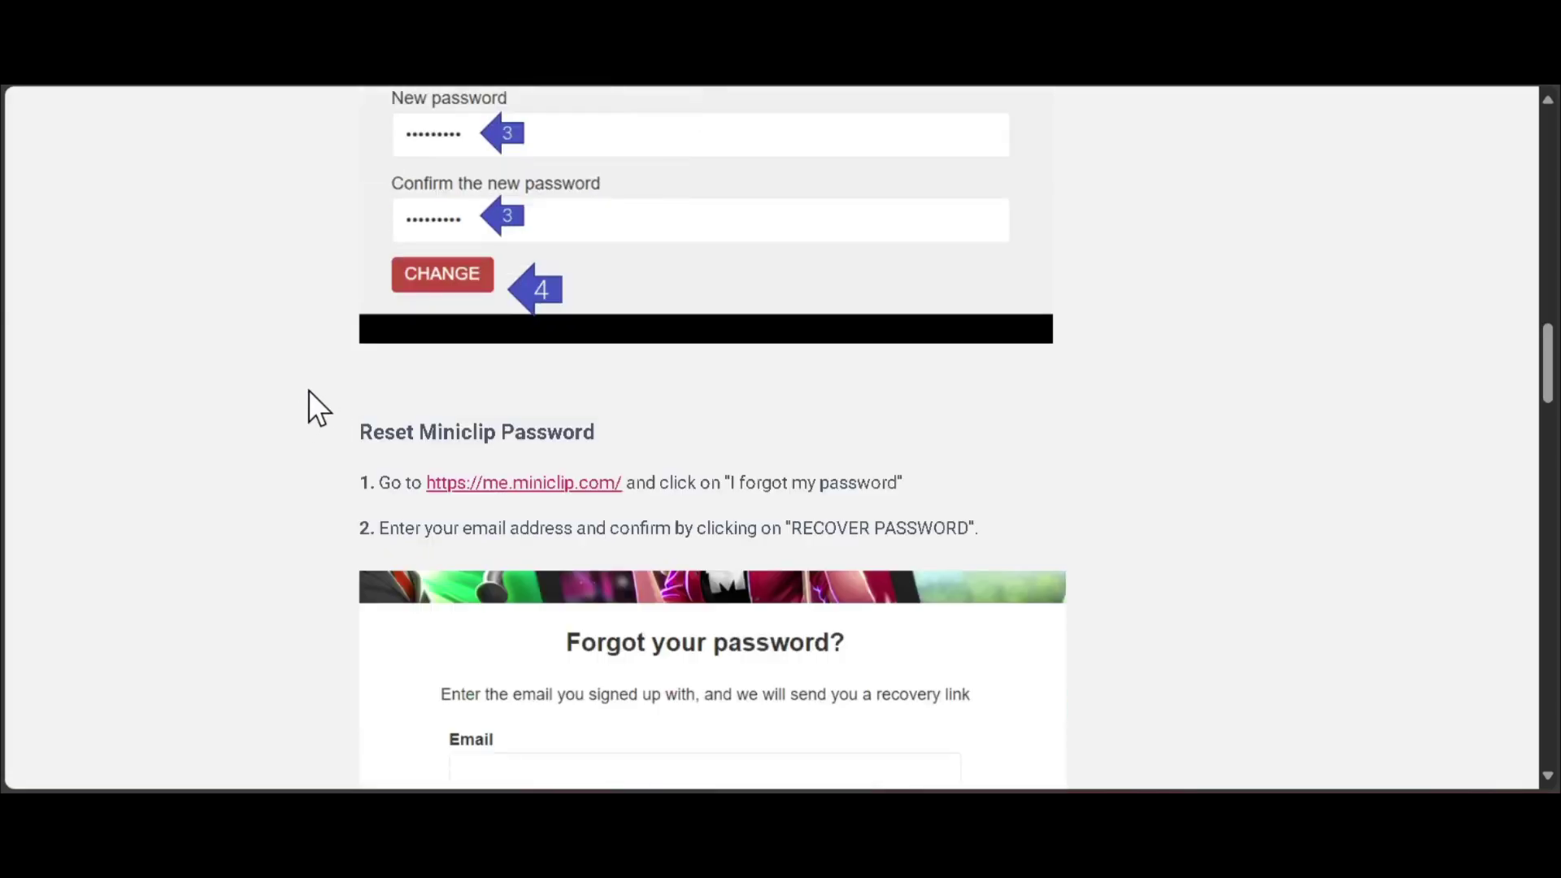
scroll(1010, 425, "down", 3)
scroll(1010, 426, "down", 2)
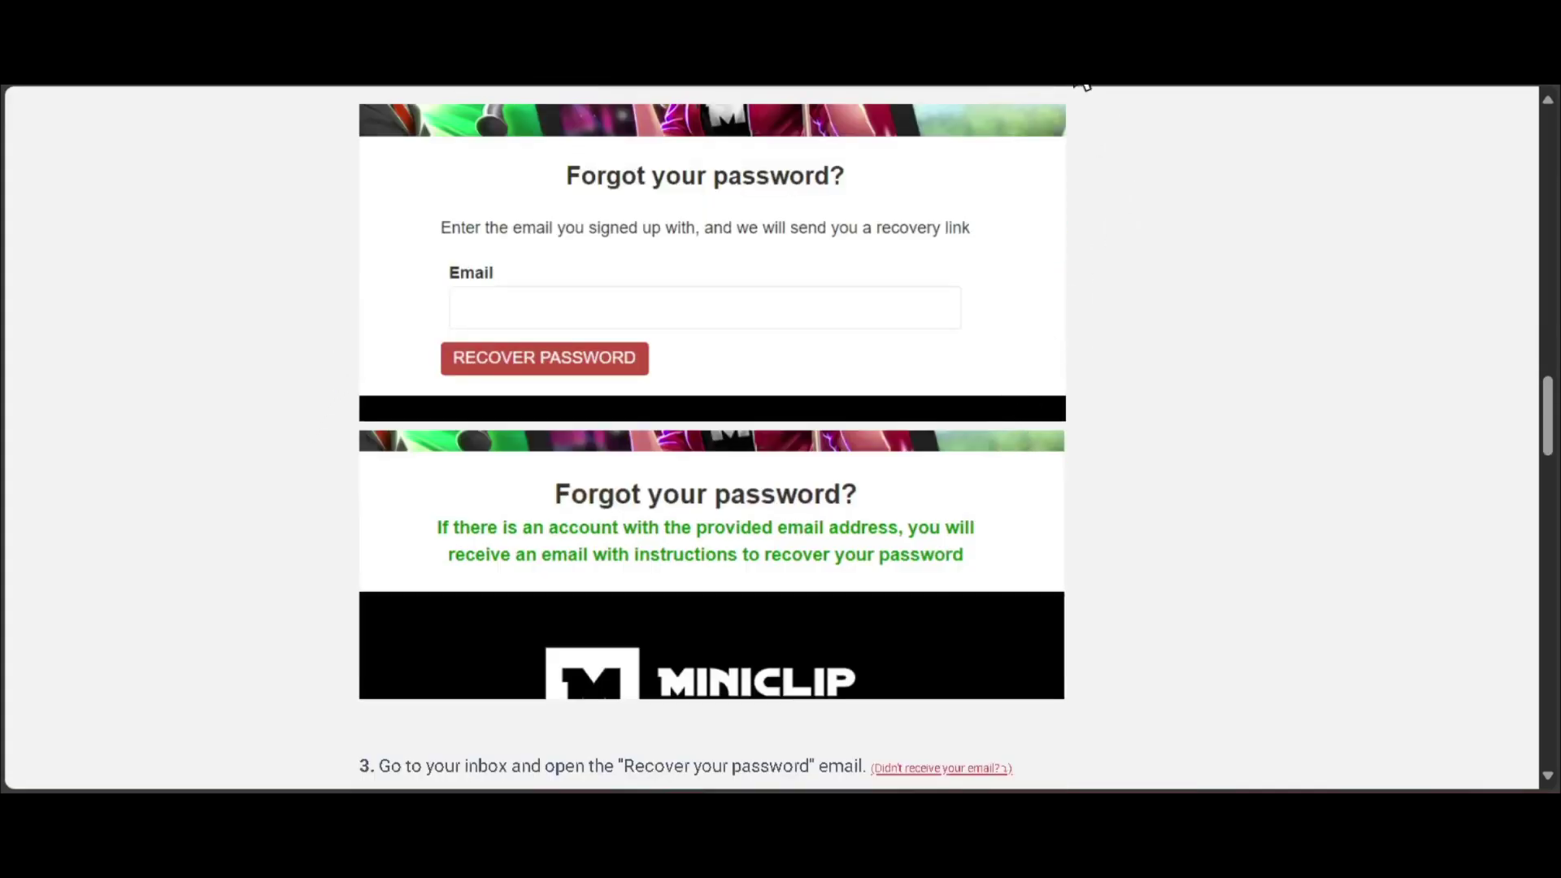
scroll(970, 340, "down", 2)
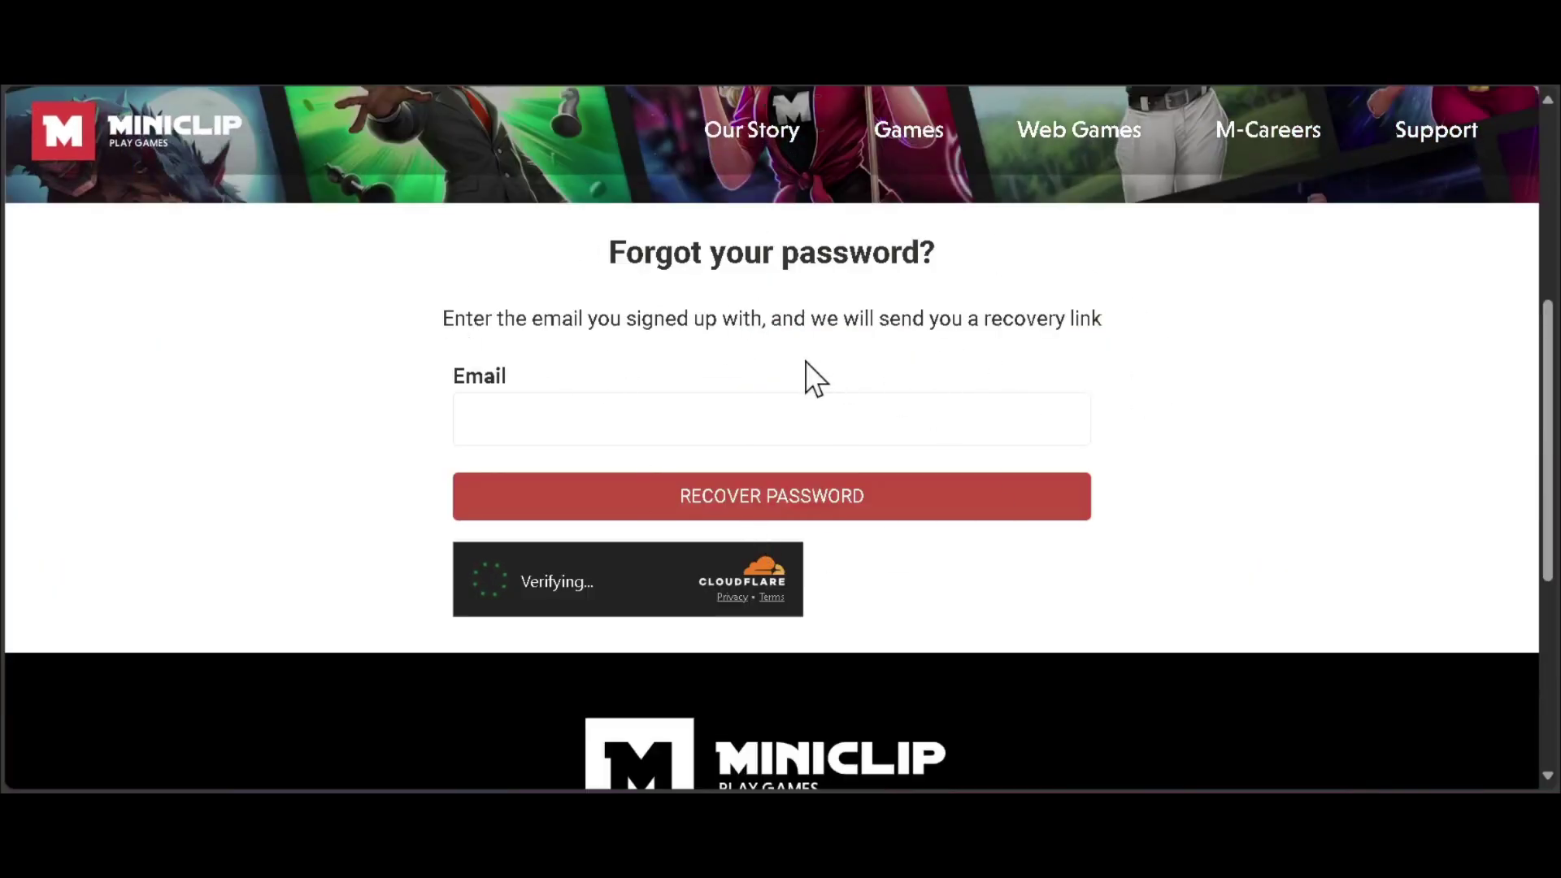
Submit the Miniclip password recovery request with the Email field left empty.
left_click(513, 417)
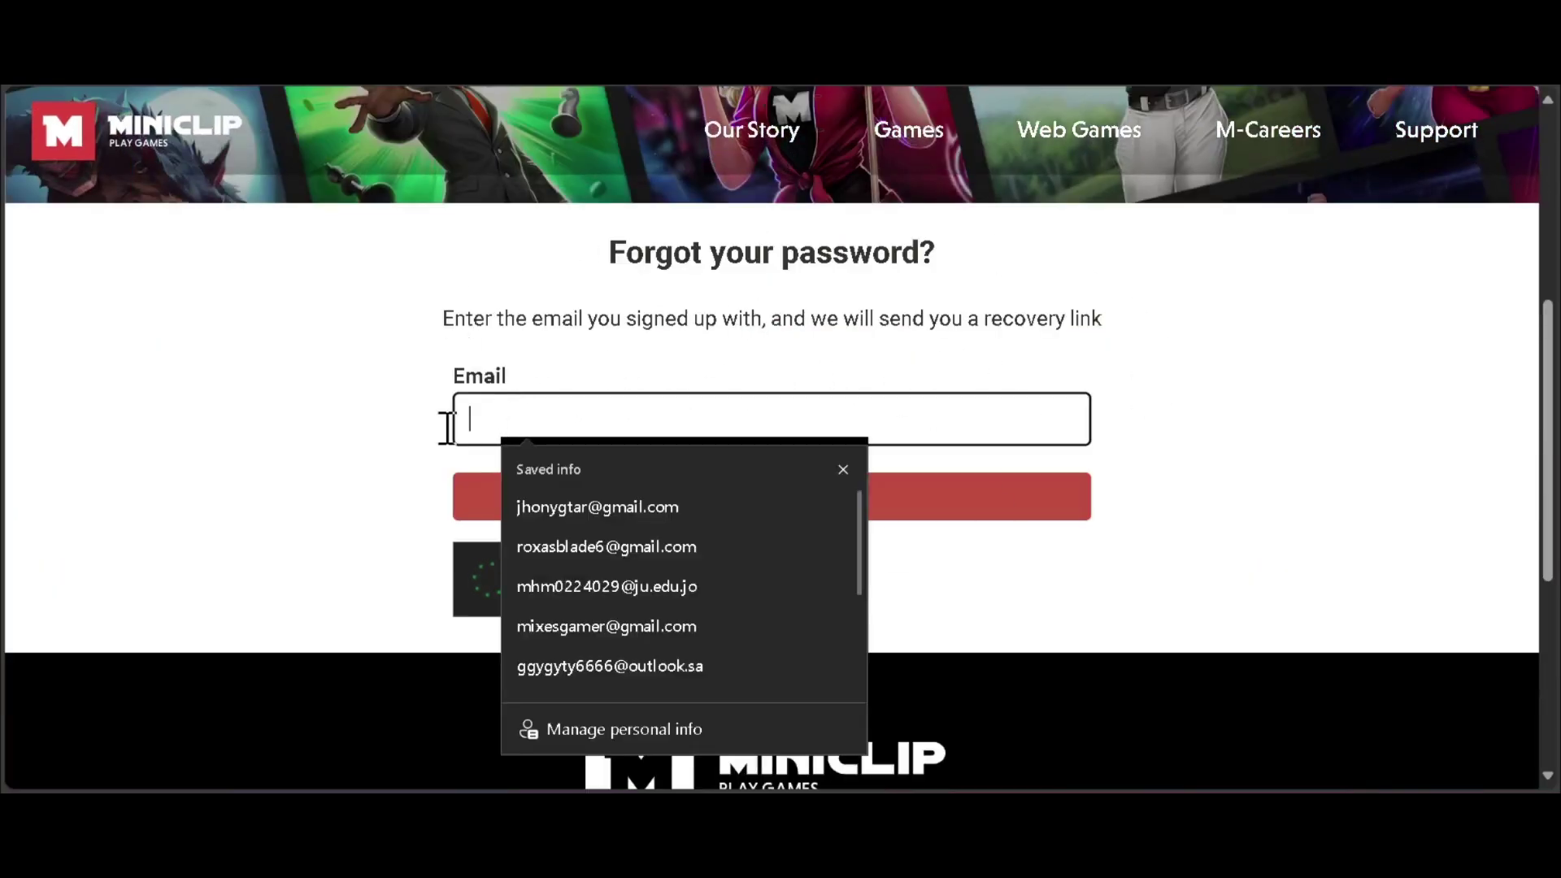
left_click(961, 365)
left_click(878, 496)
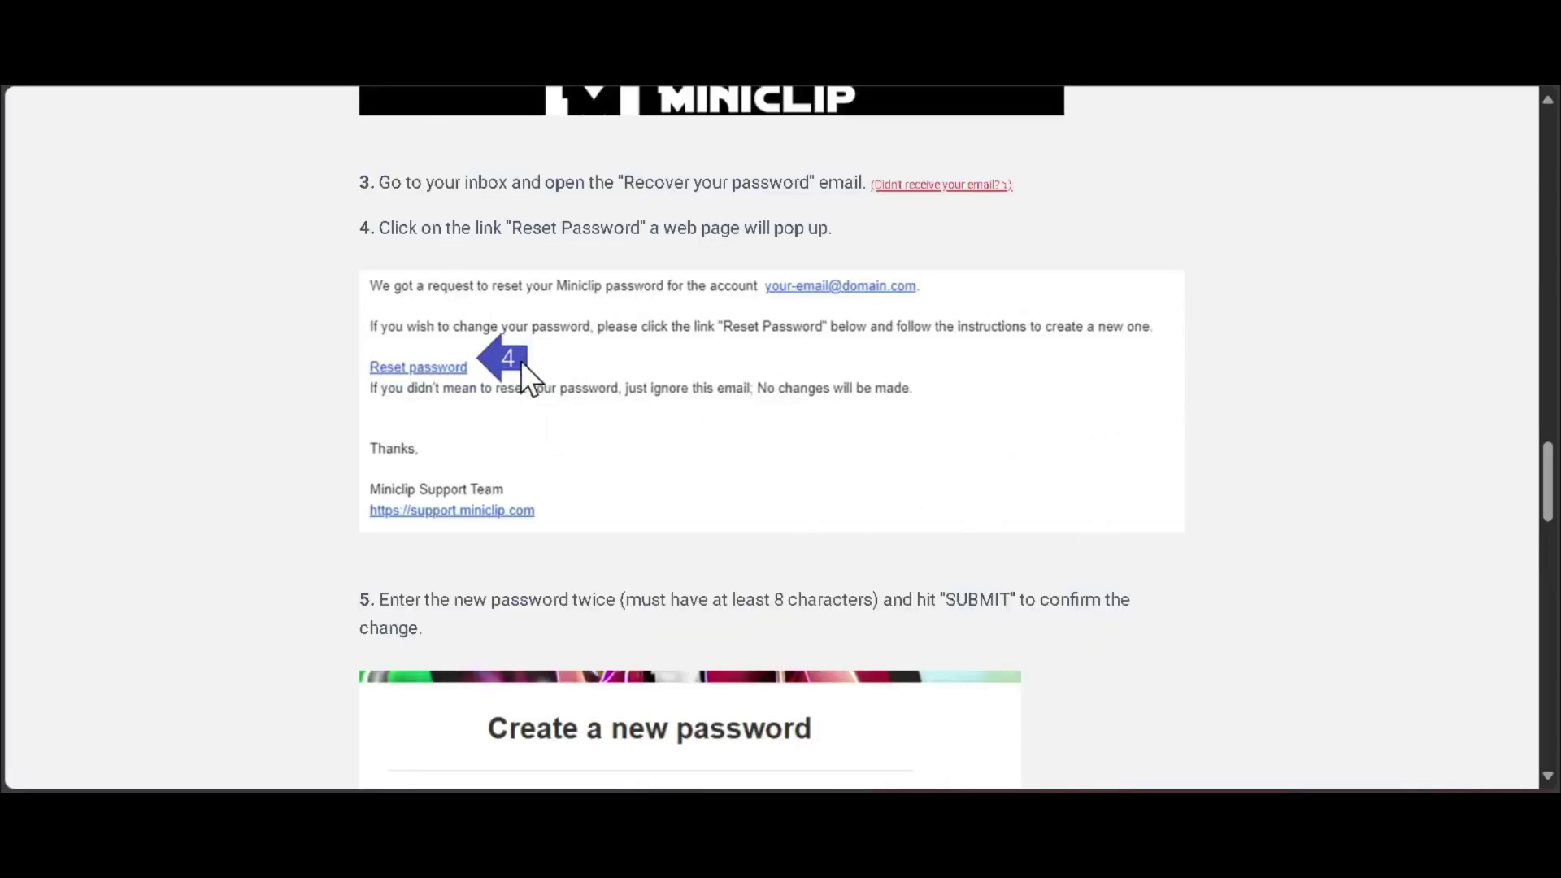
scroll(403, 359, "down", 4)
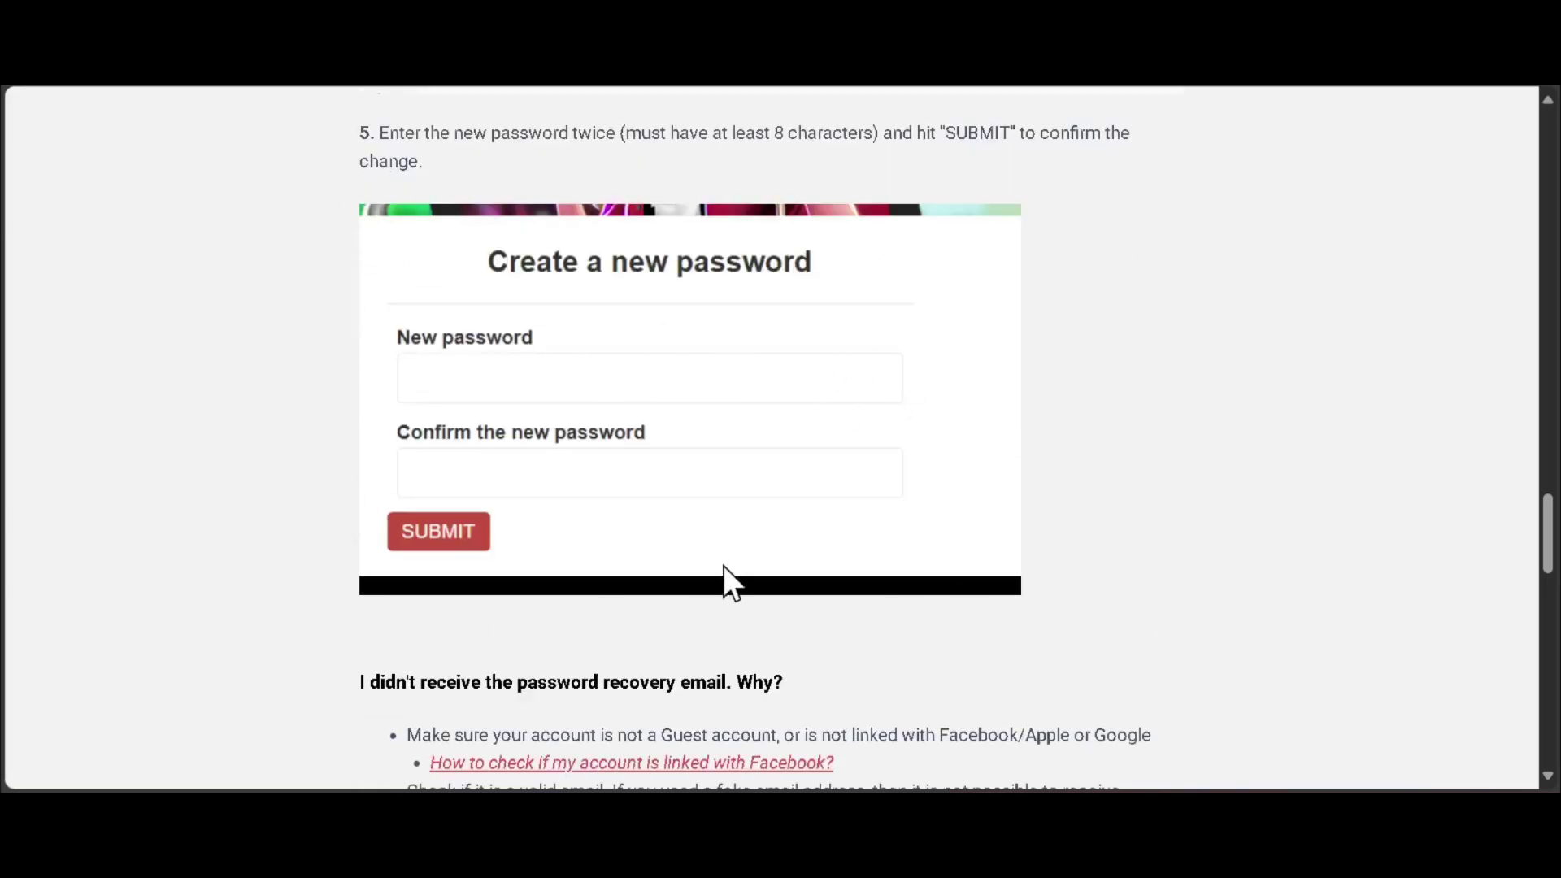
scroll(721, 564, "up", 5)
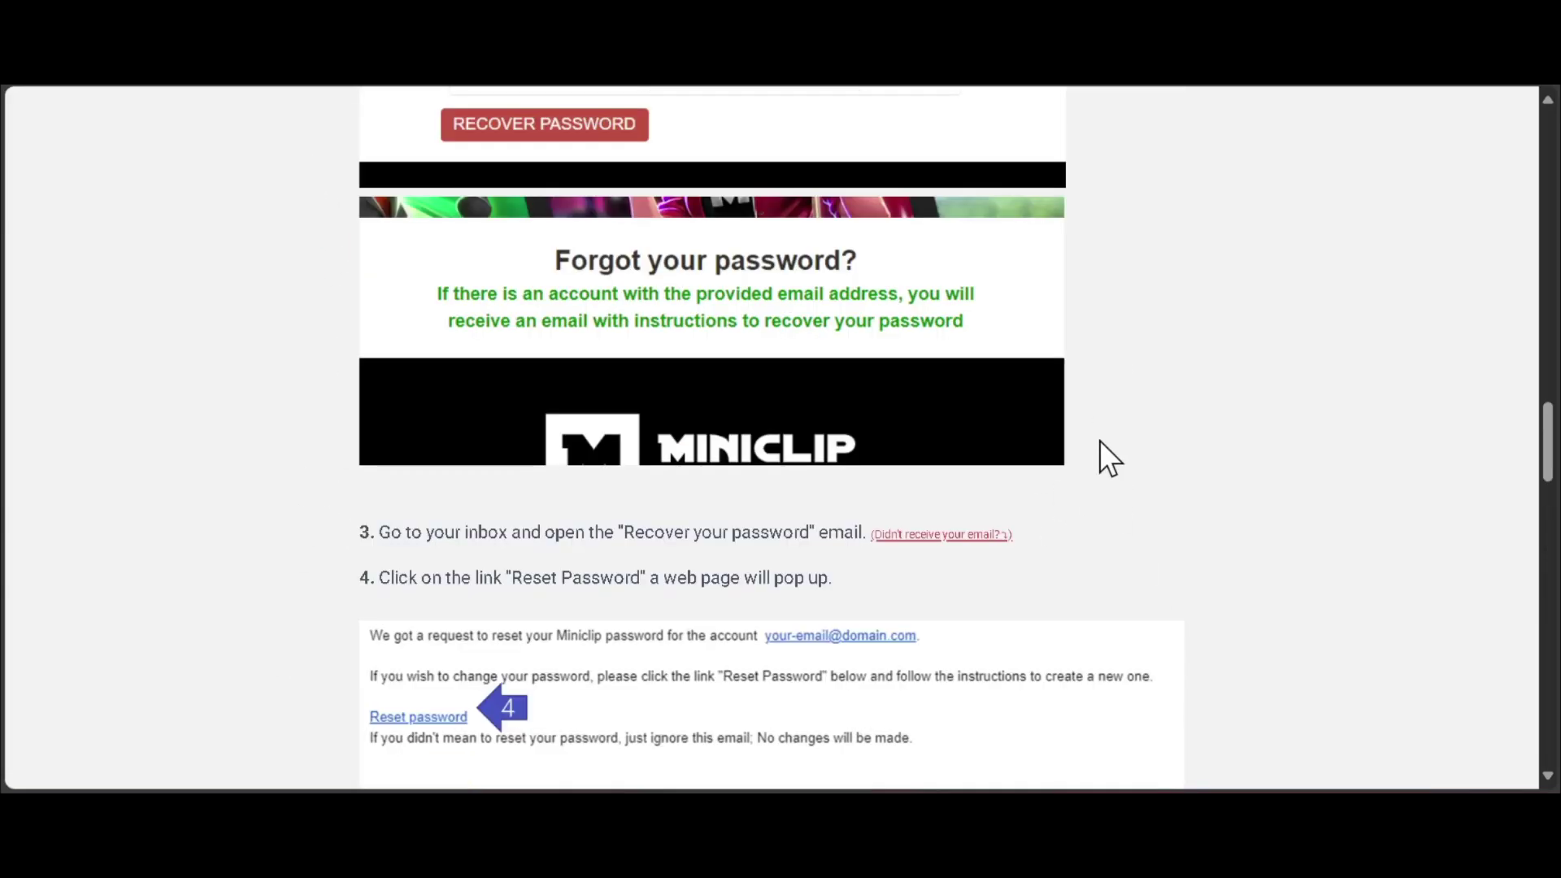